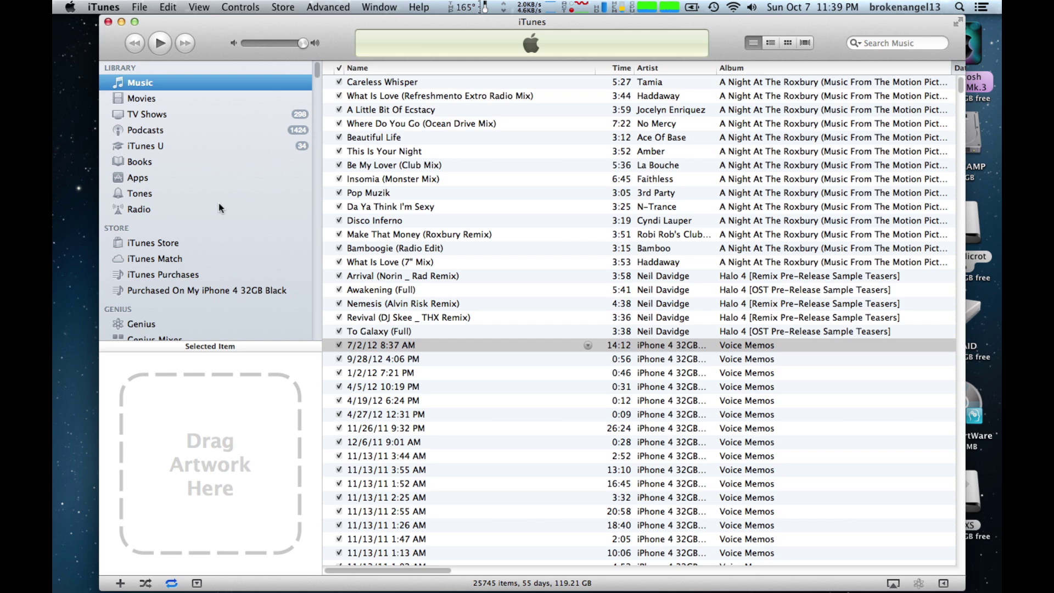
{"action": "scroll", "coordinate": [220, 207], "scroll_direction": "down", "scroll_amount": 5}
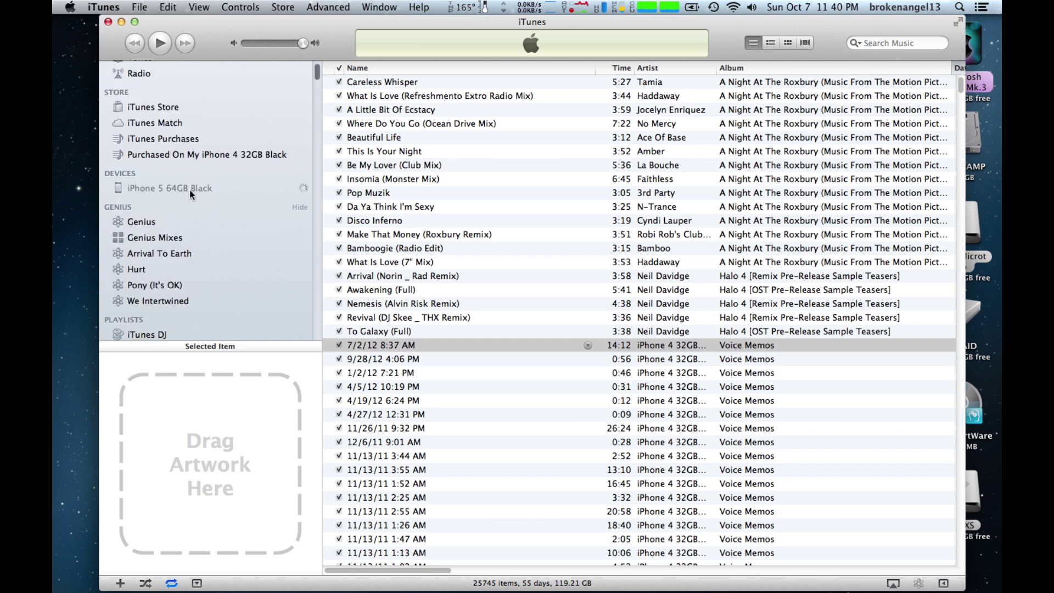
Select the iPhone 5 64GB Black under Devices and bring up its Music sync settings
{"action": "left_click", "coordinate": [190, 189]}
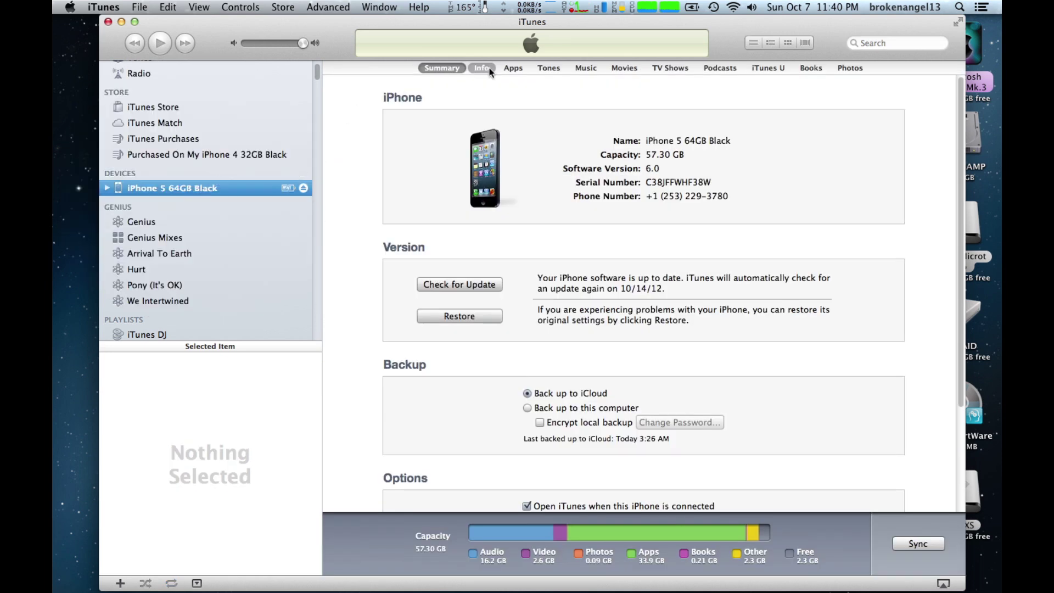
{"action": "left_click", "coordinate": [586, 68]}
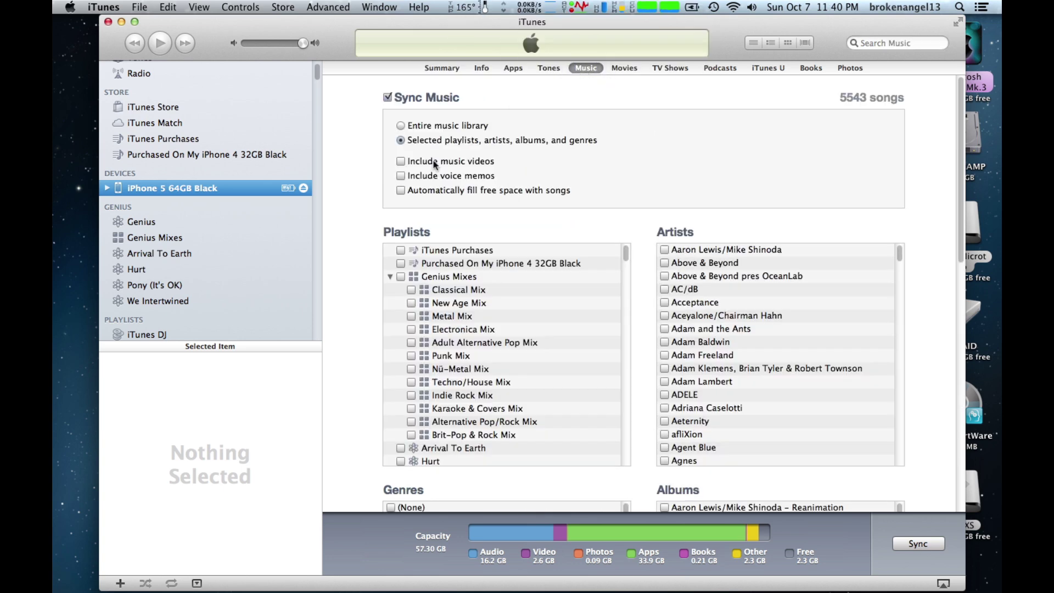
Turn on 'Include voice memos' for the iPhone's music sync, apply it, and return to the music library
{"action": "left_click", "coordinate": [400, 175]}
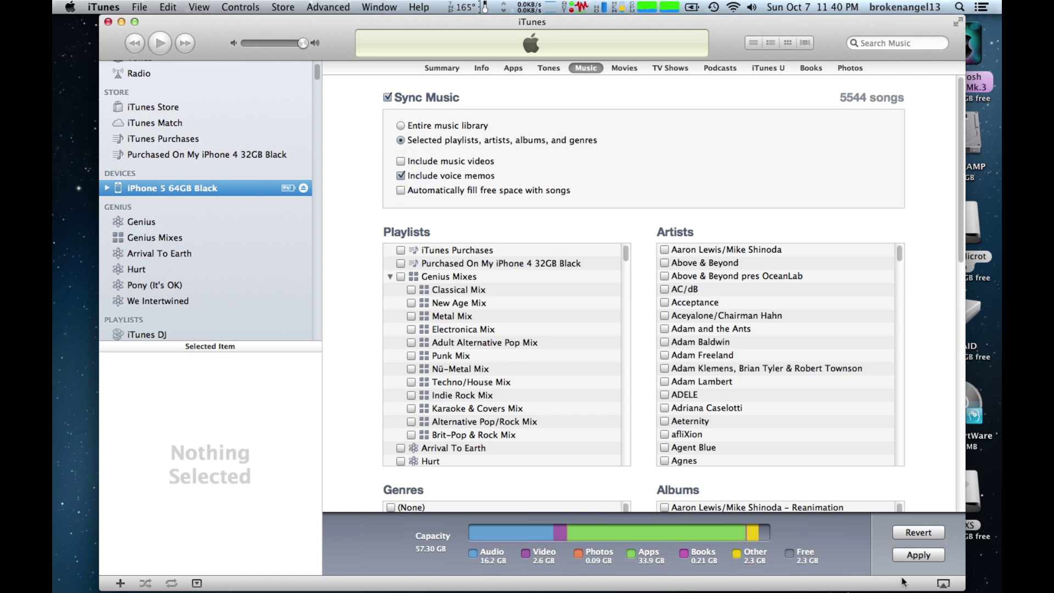
{"action": "left_click", "coordinate": [909, 557]}
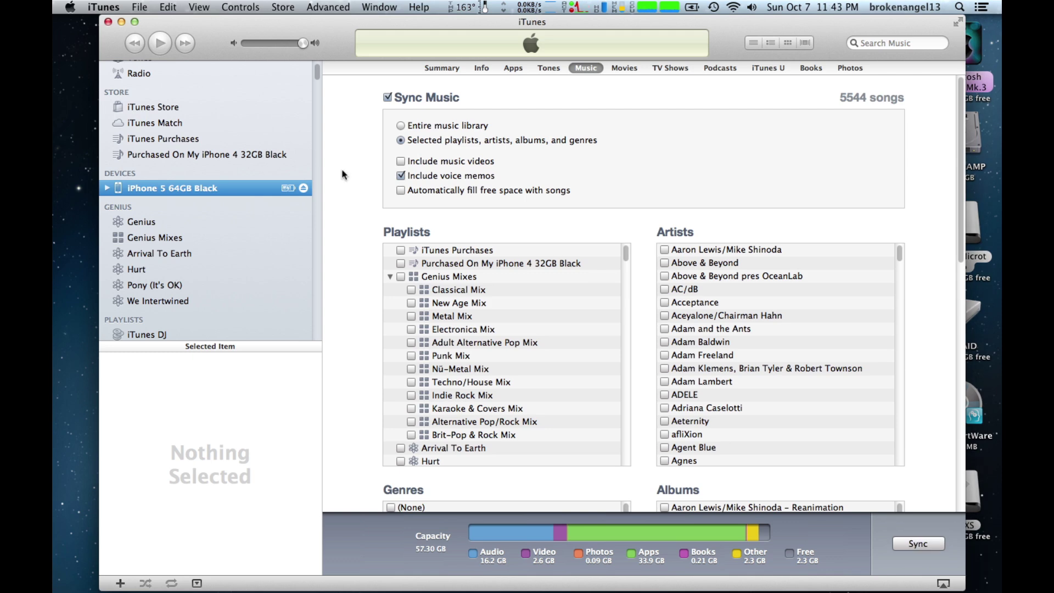
{"action": "left_click", "coordinate": [317, 75]}
{"action": "left_click_drag", "start_coordinate": [316, 74], "coordinate": [316, 65]}
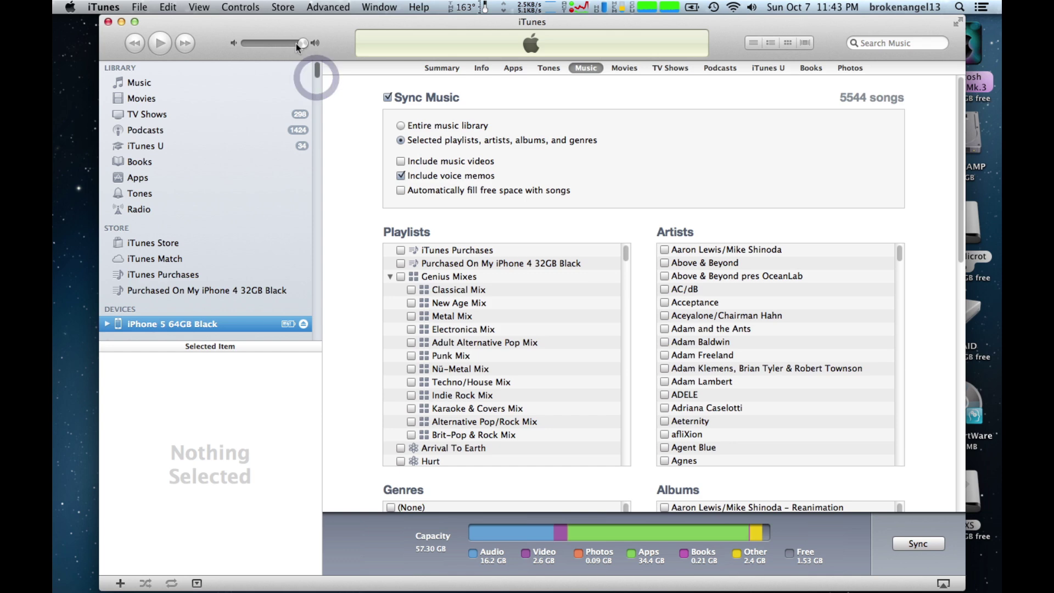
{"action": "left_click", "coordinate": [140, 83]}
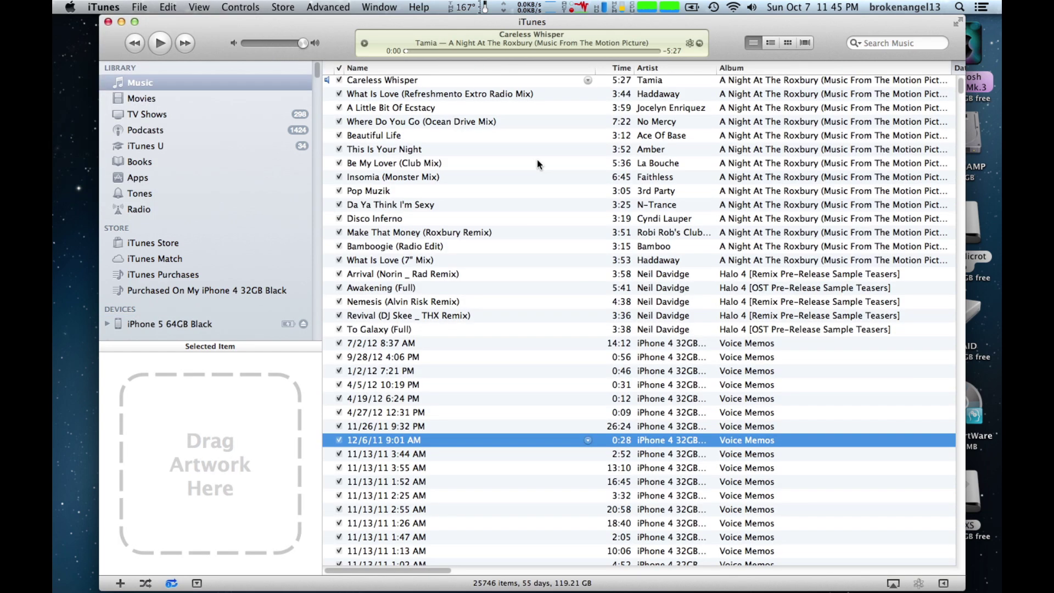
{"action": "scroll", "coordinate": [537, 158], "scroll_direction": "right", "scroll_amount": 3}
{"action": "scroll", "coordinate": [538, 158], "scroll_direction": "right", "scroll_amount": 5}
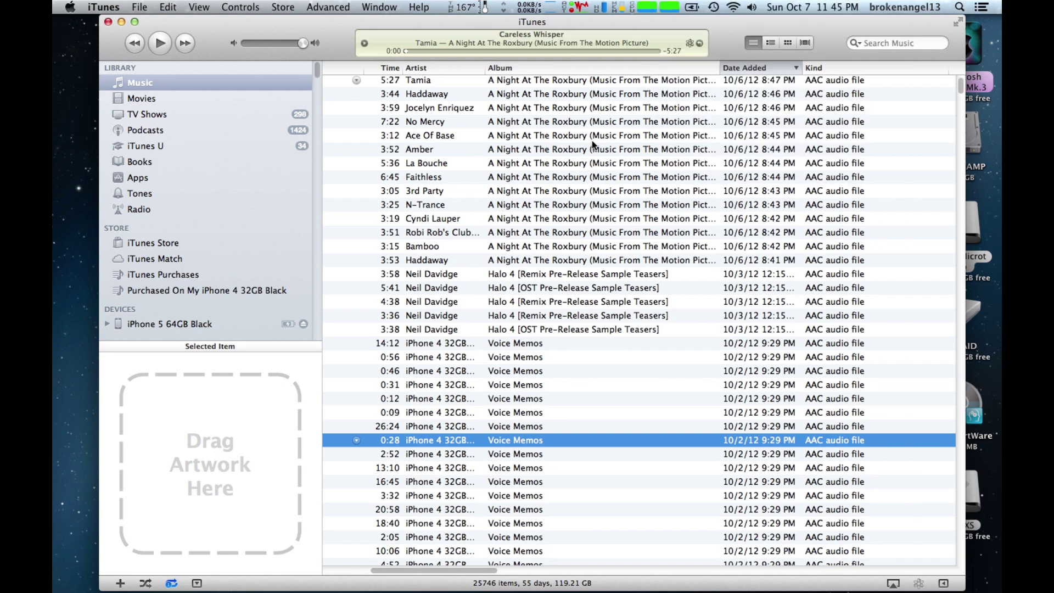
{"action": "scroll", "coordinate": [592, 141], "scroll_direction": "left", "scroll_amount": 8}
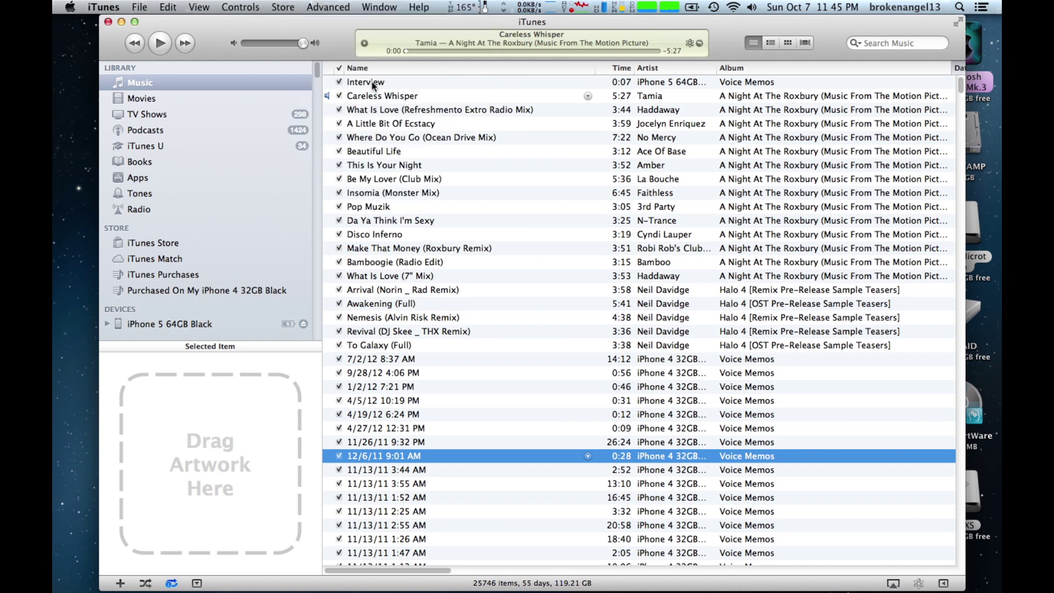
Start the 'Interview' voice memo at the top of the song list, then pause it with Space
{"action": "double_click", "coordinate": [373, 83]}
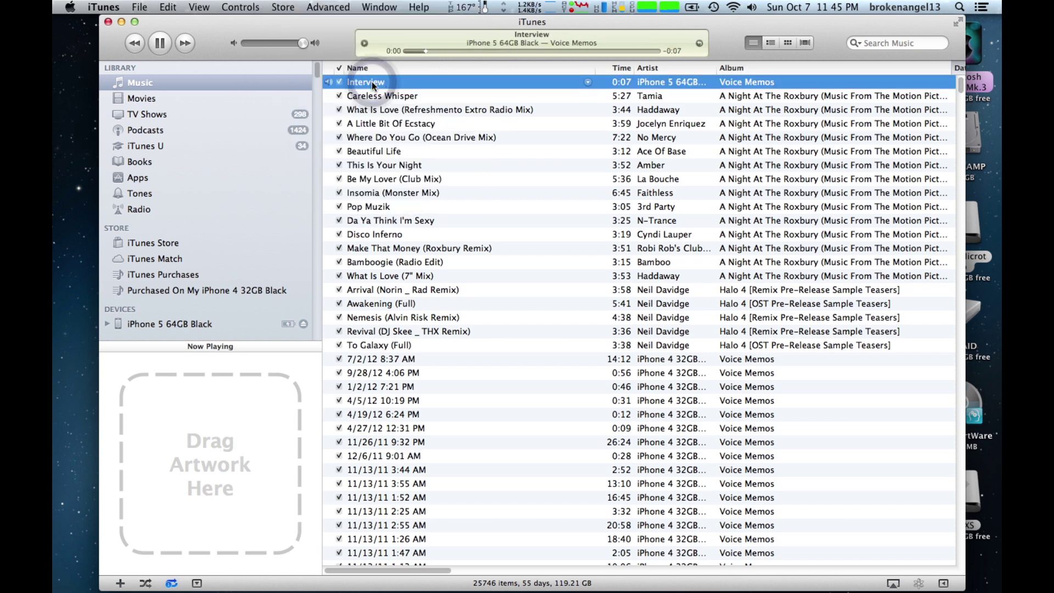
{"action": "key", "text": "space"}
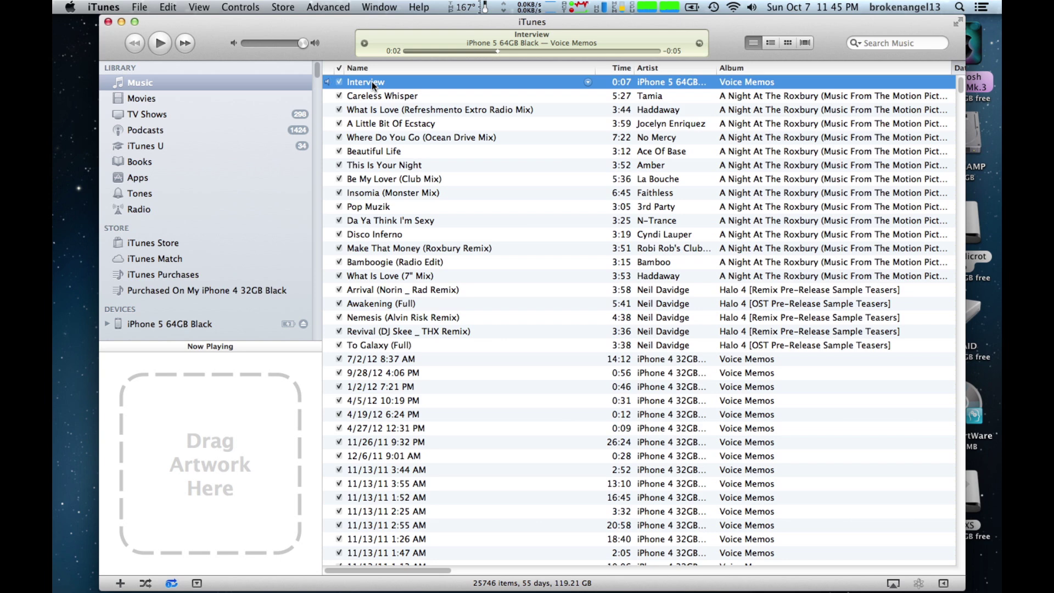